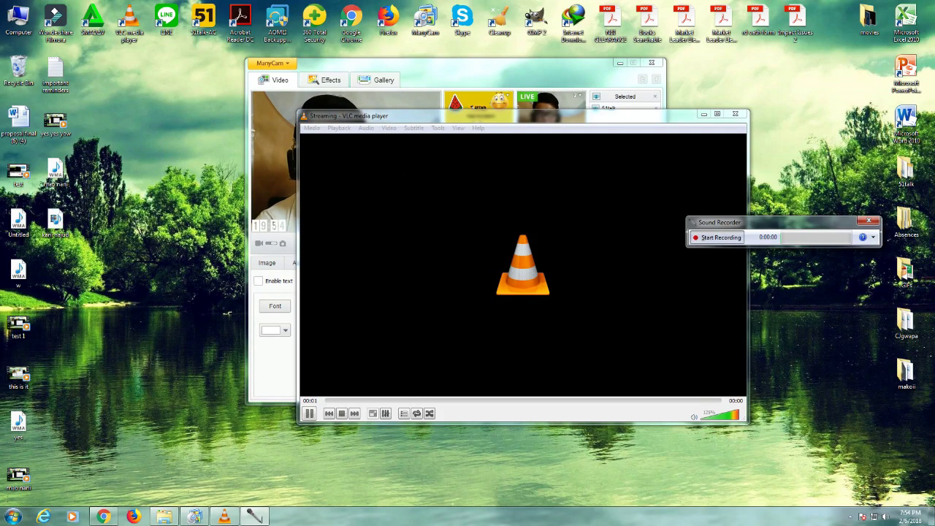
# - Minimize the VLC streaming window and switch to the Chrome tab with the YouTube video "How To get ManyCam Pro For Free 2017"
pyautogui.click(703, 114)
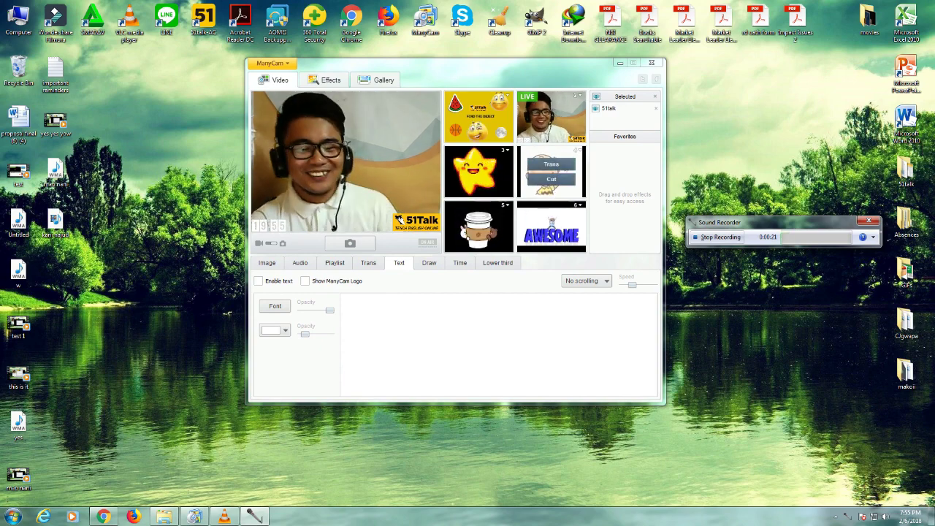
pyautogui.moveTo(479, 117)
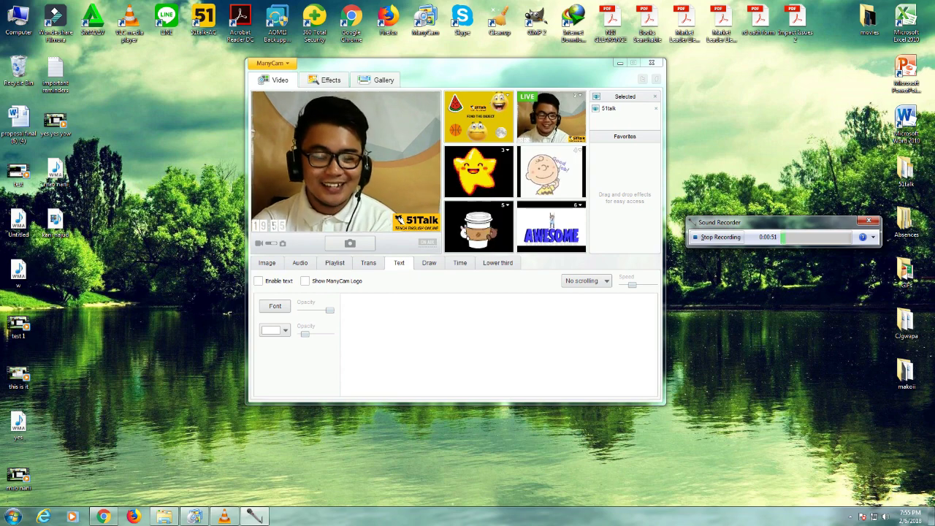
pyautogui.moveTo(103, 516)
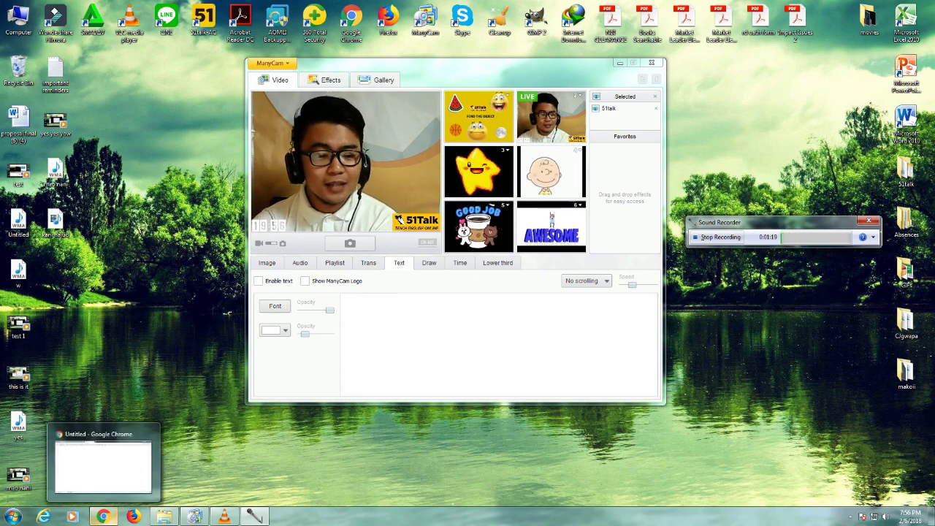
pyautogui.click(103, 516)
pyautogui.click(146, 8)
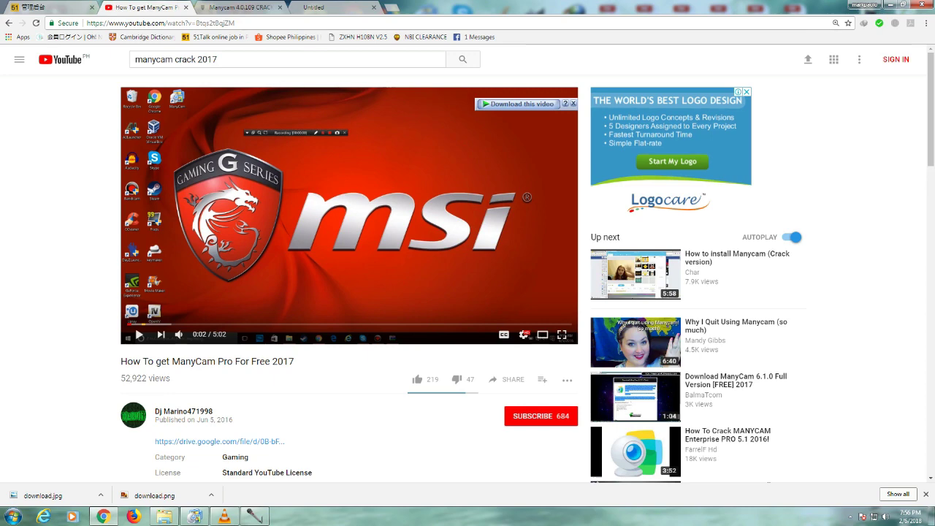
# - Highlight the YouTube search phrase "manycam crack 2017" and briefly show the ManyCam window before returning to the video page
pyautogui.scroll(-2, 467, 277)
pyautogui.scroll(2, 467, 277)
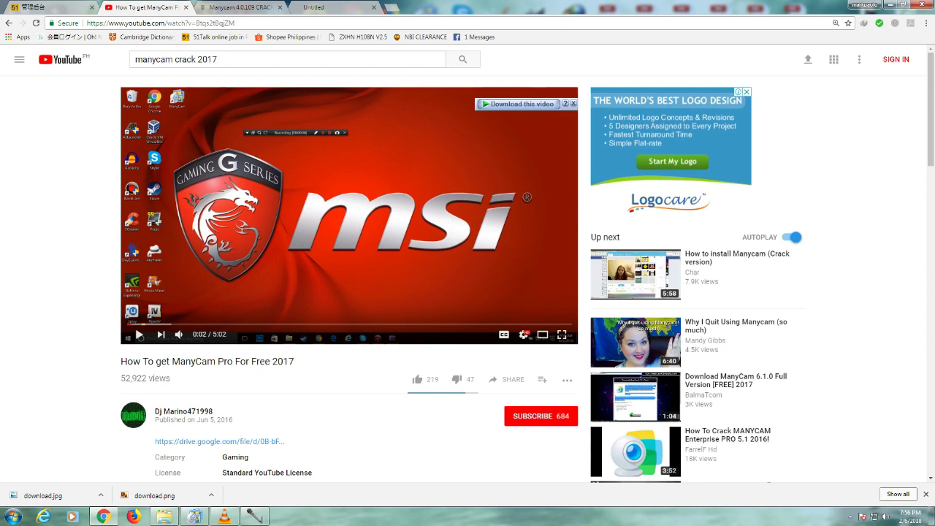
pyautogui.tripleClick(287, 60)
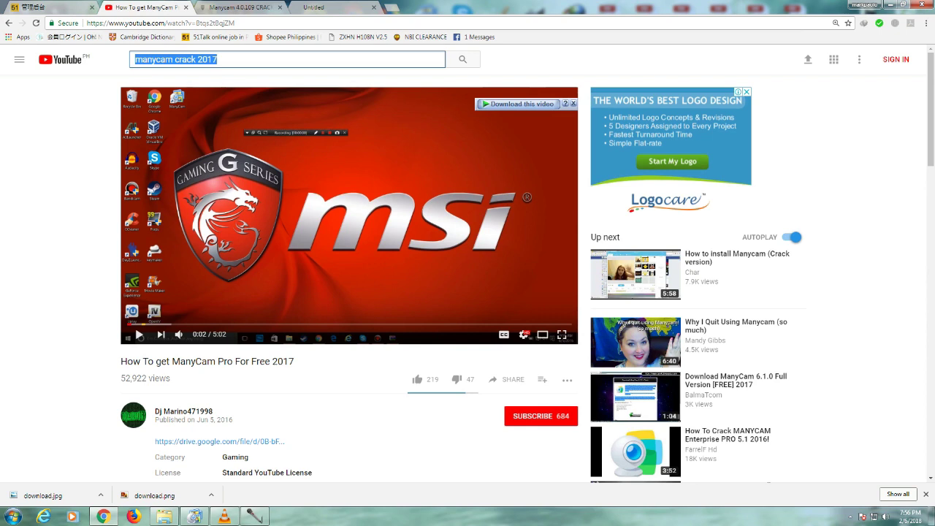
pyautogui.click(194, 516)
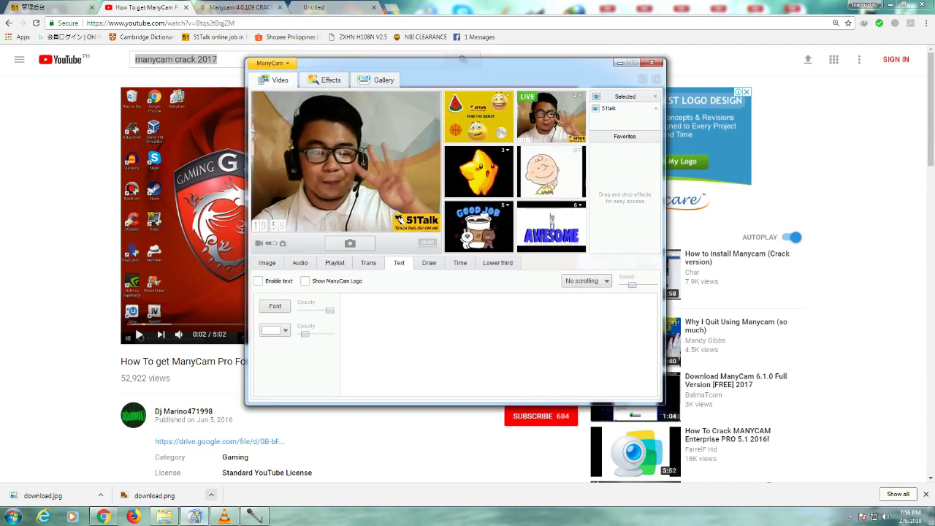
pyautogui.click(167, 379)
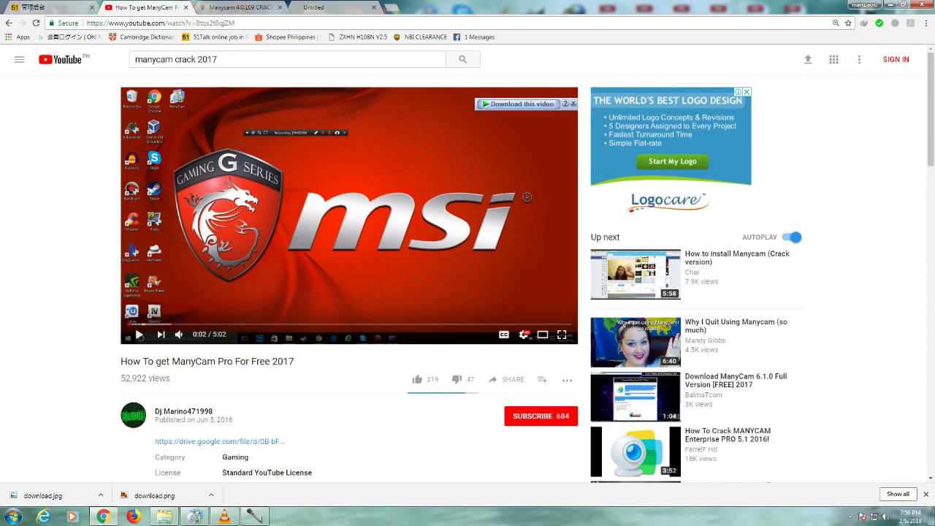
# - Examine the video's description for the Google Drive download link, briefly switching to ManyCam and back
pyautogui.scroll(-2, 146, 271)
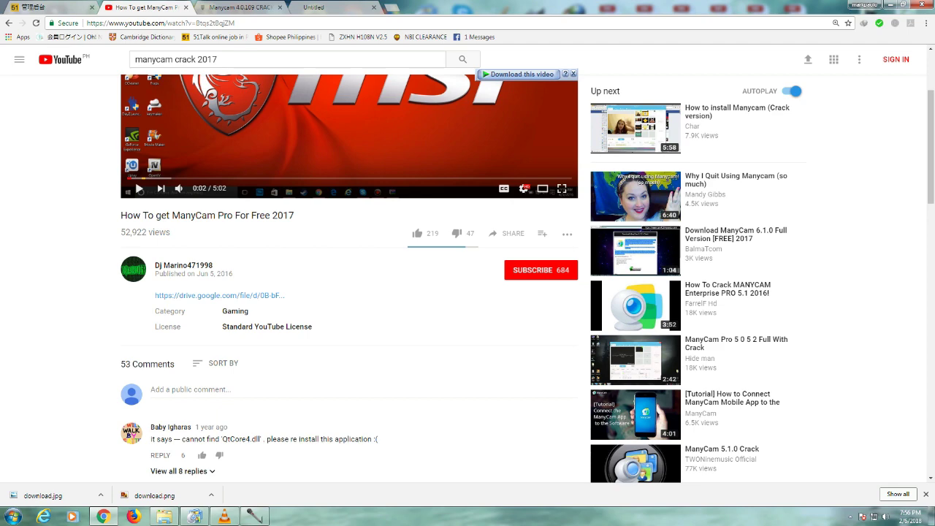
pyautogui.scroll(2, 527, 279)
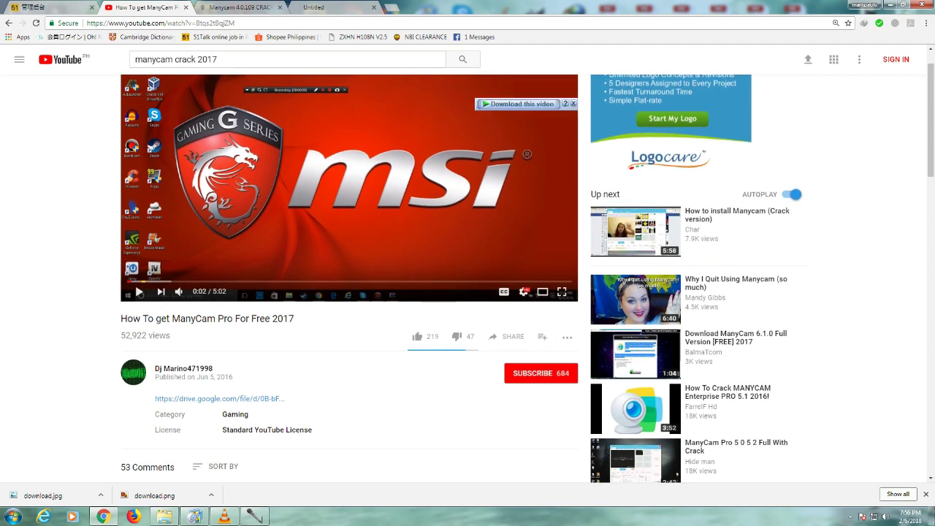
pyautogui.scroll(1, 468, 278)
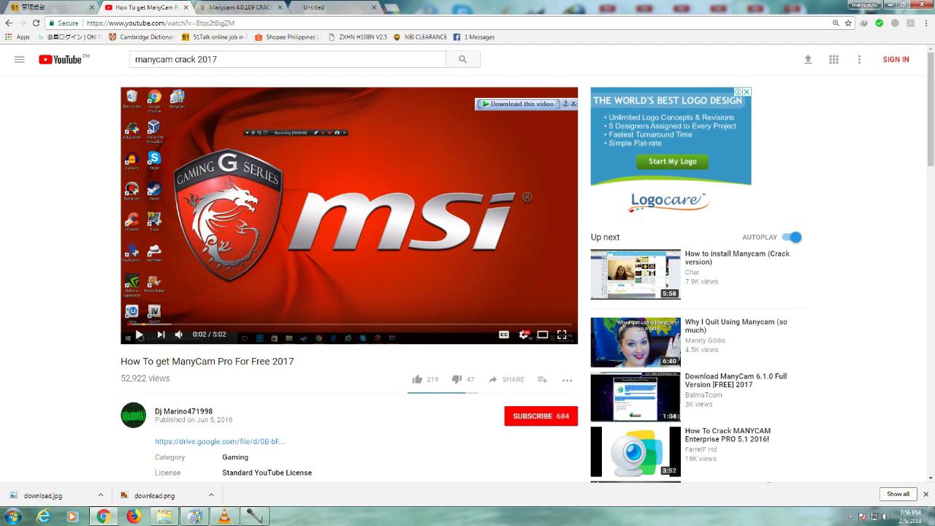
pyautogui.scroll(-1, 467, 278)
pyautogui.scroll(-2, 468, 277)
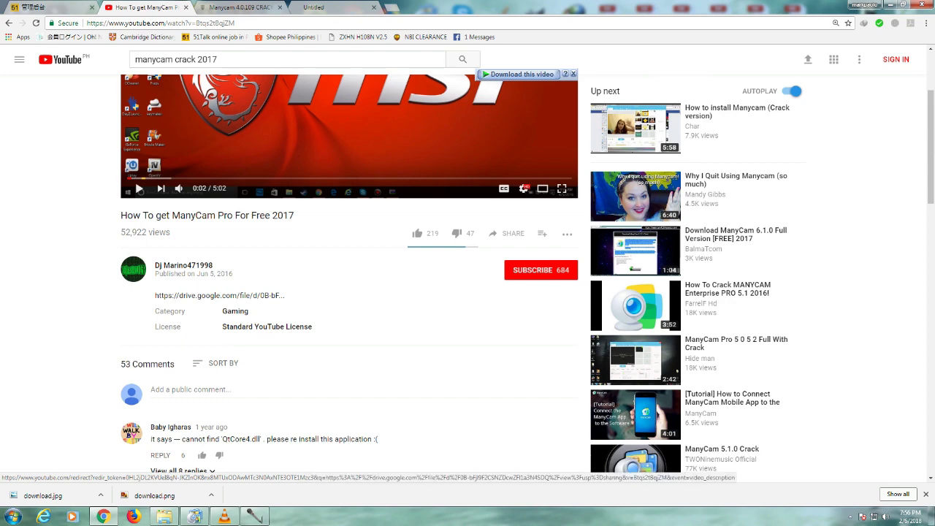
pyautogui.hotkey('alt', 'Tab')
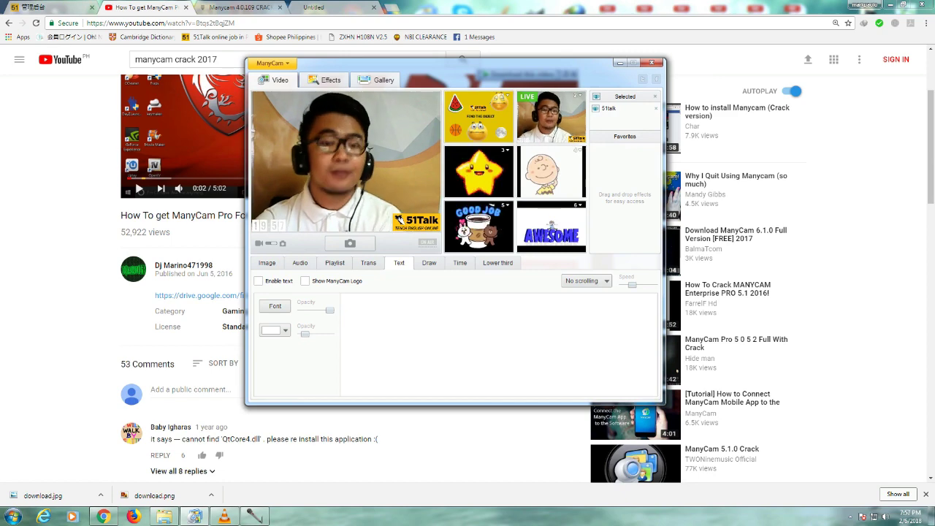
pyautogui.hotkey('alt', 'Tab')
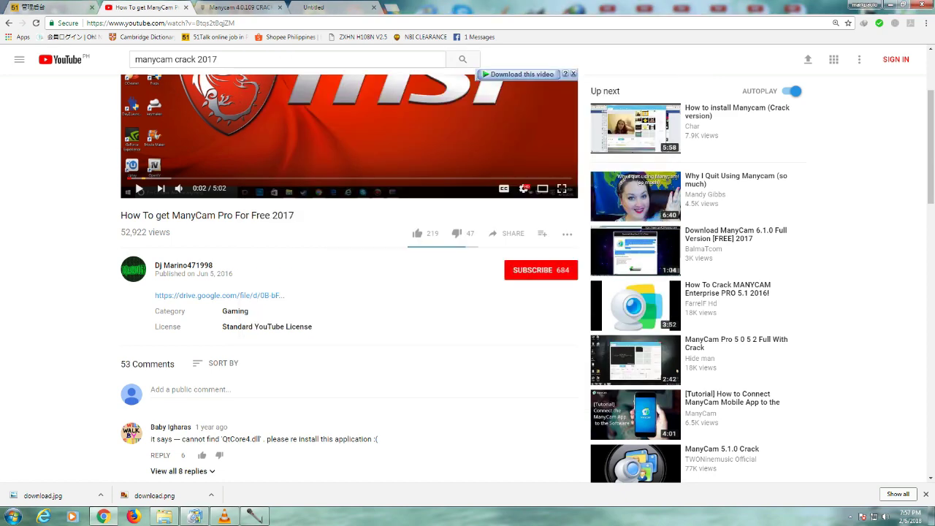
# - Cancel the download of Manycam 4.0.109 CRACK.7z, dismiss the exception dialog and close the blank download tab
pyautogui.hotkey('ctrl', 'Tab')
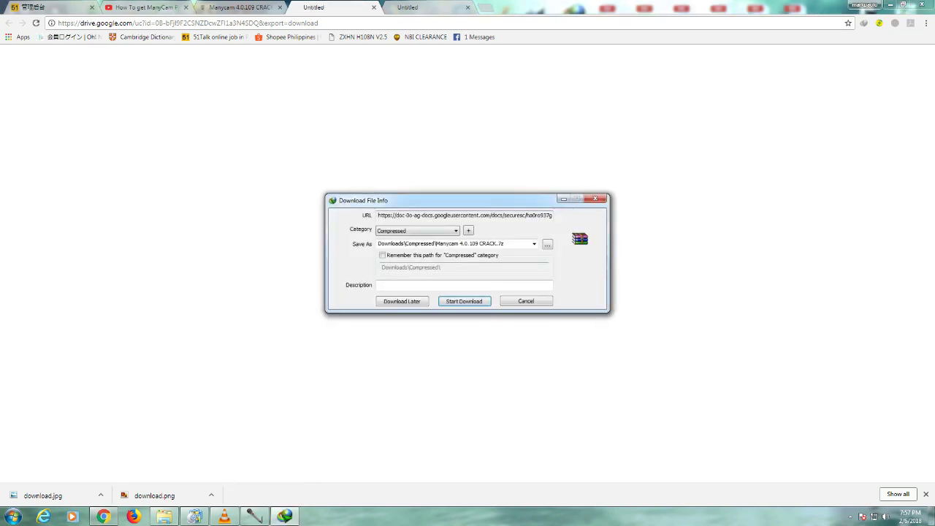
pyautogui.click(526, 300)
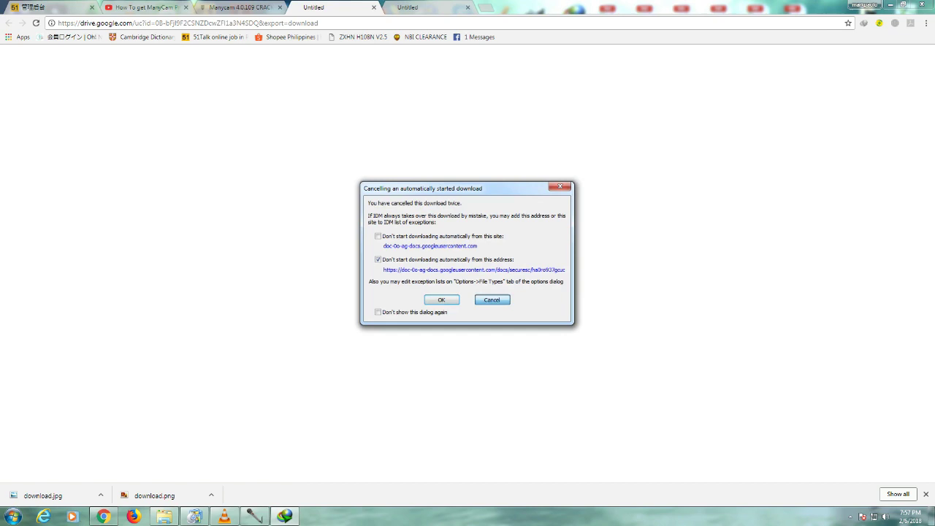
pyautogui.press('Escape')
pyautogui.click(374, 7)
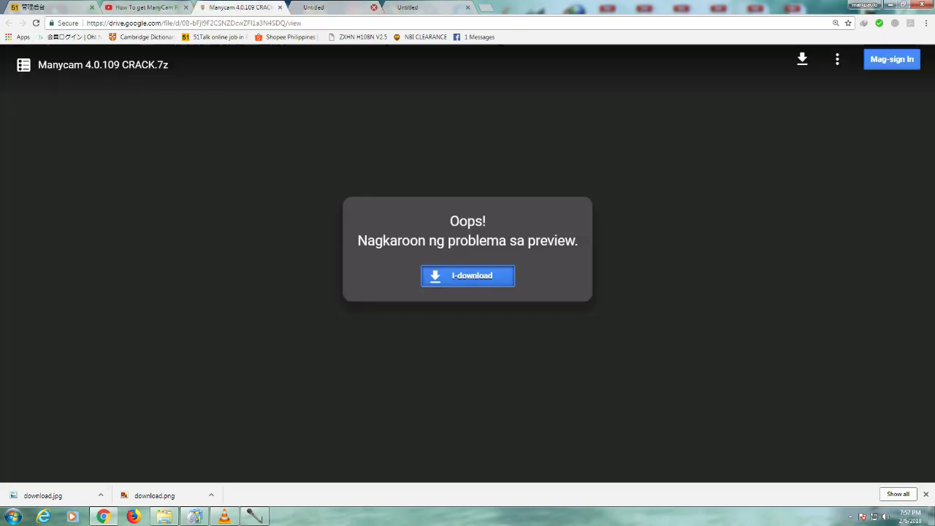
# - Switch to Windows Explorer, show the Downloads folder with smaller icons and select the Manycam 4.0.109 CRACK archive
pyautogui.click(164, 516)
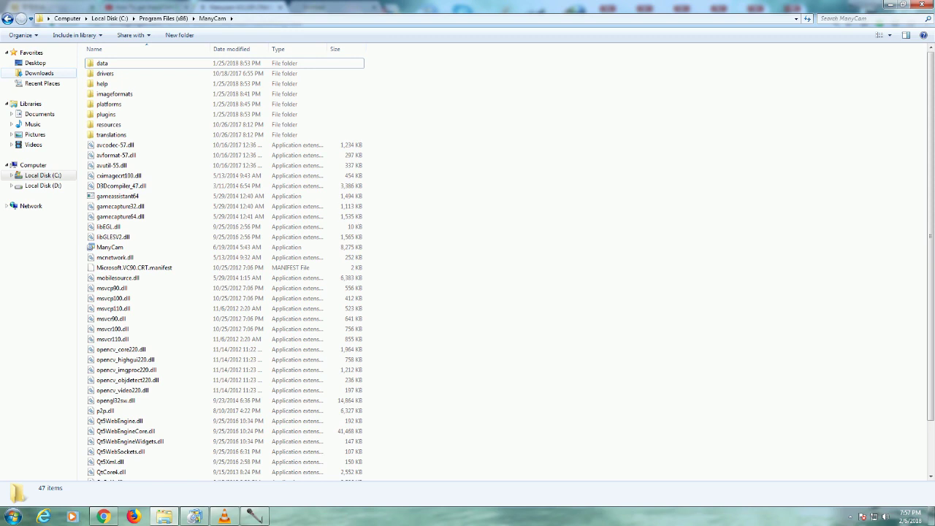
pyautogui.click(39, 73)
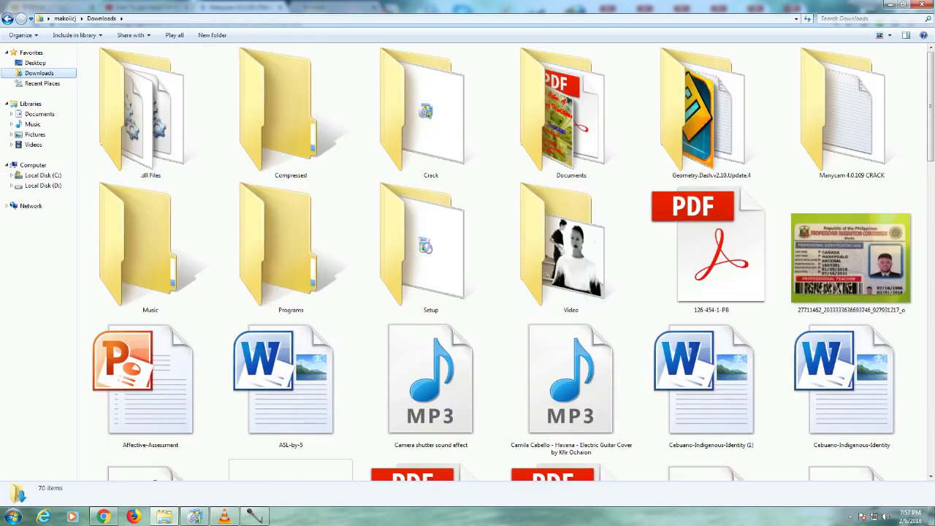
pyautogui.click(889, 35)
pyautogui.click(900, 69)
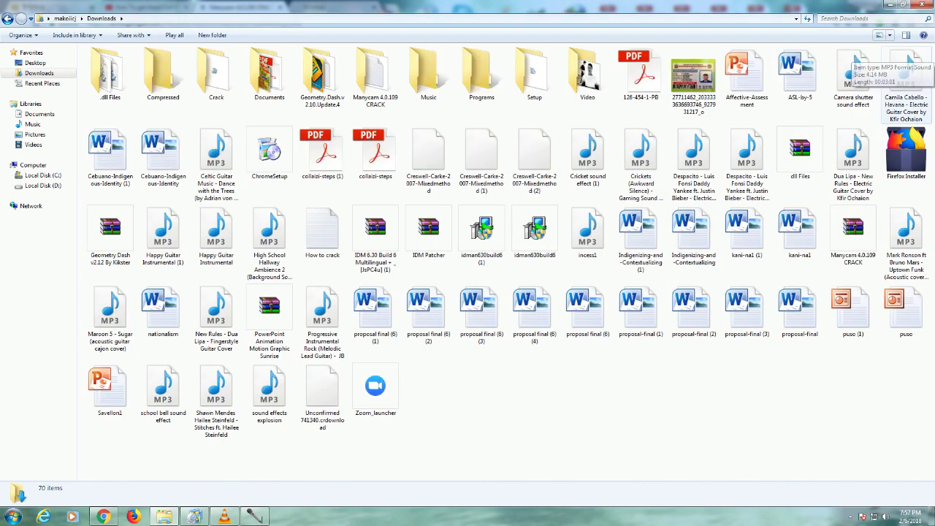
pyautogui.click(853, 236)
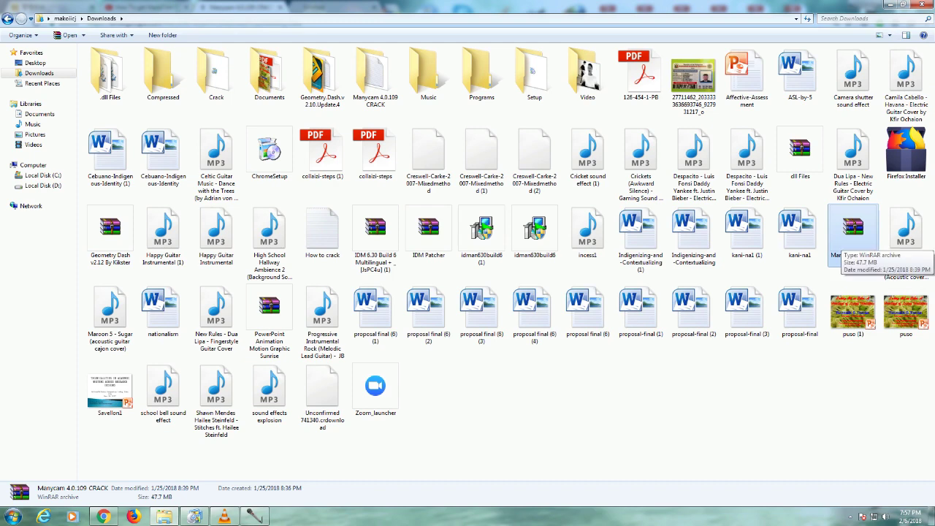
# - Show the extraction options available for the Manycam 4.0.109 CRACK archive without extracting it
pyautogui.click(193, 516)
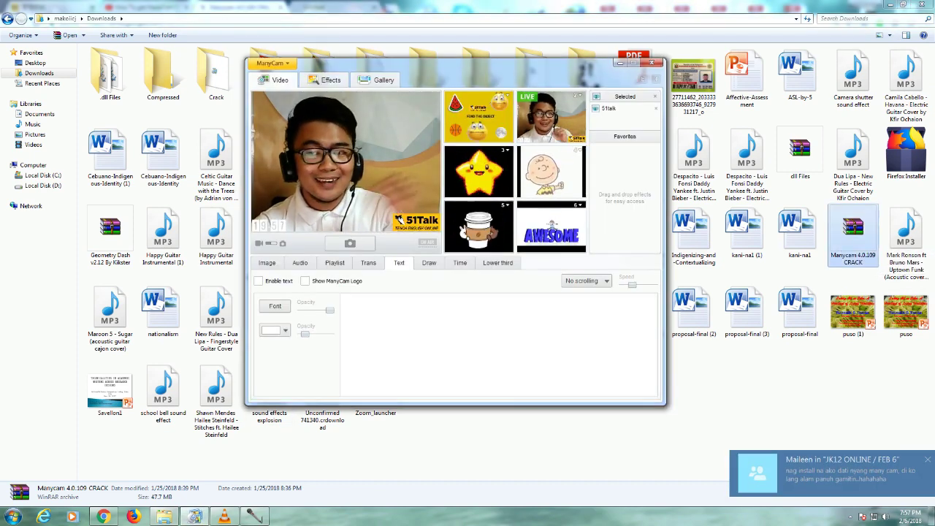
pyautogui.rightClick(853, 228)
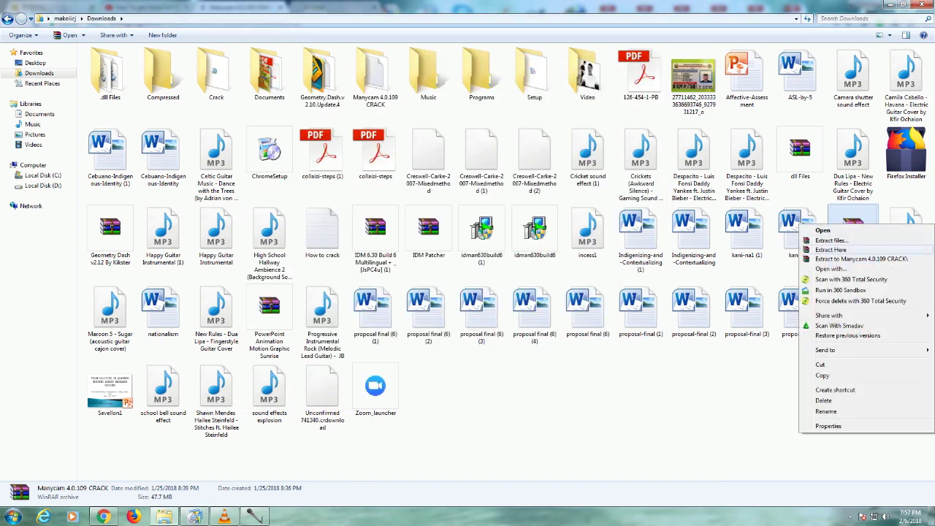
pyautogui.press('Escape')
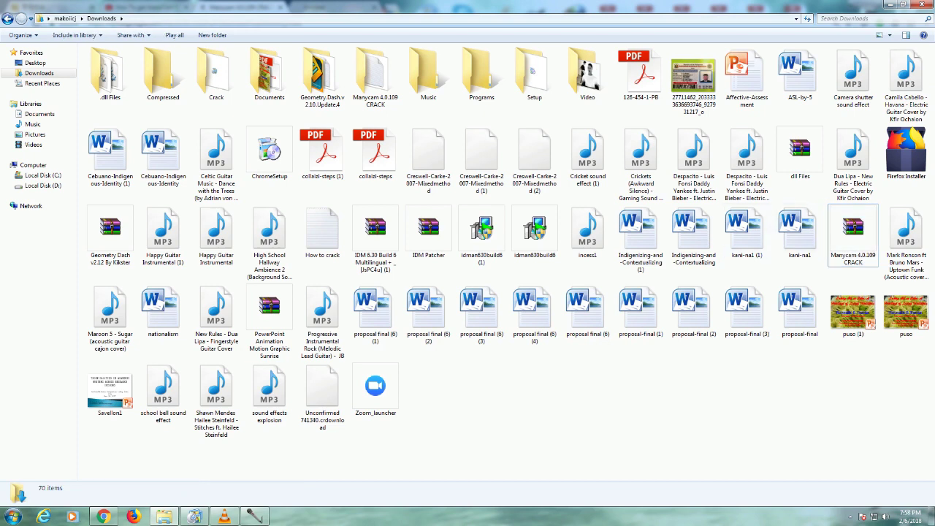
# - In the extracted Manycam 4.0.109 CRACK folder, open the How to crack text file and the Setup folder
pyautogui.click(375, 77)
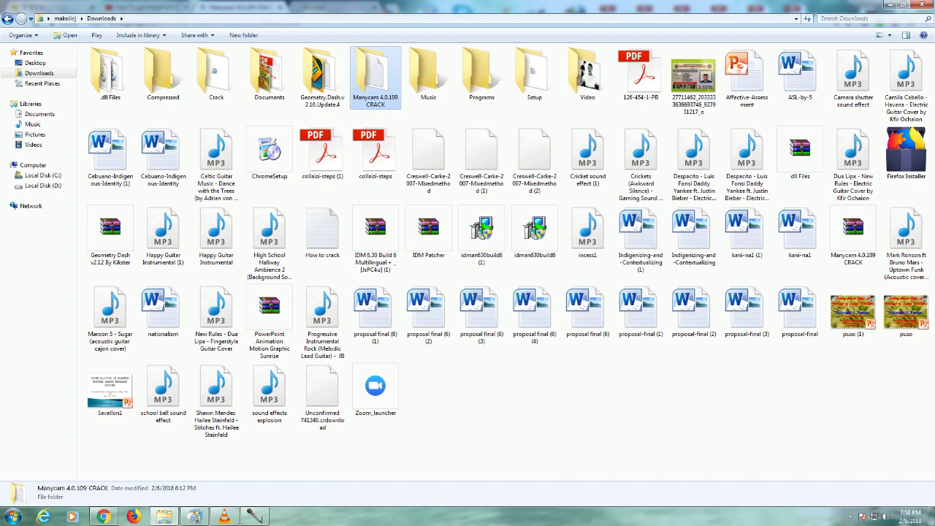
pyautogui.doubleClick(375, 77)
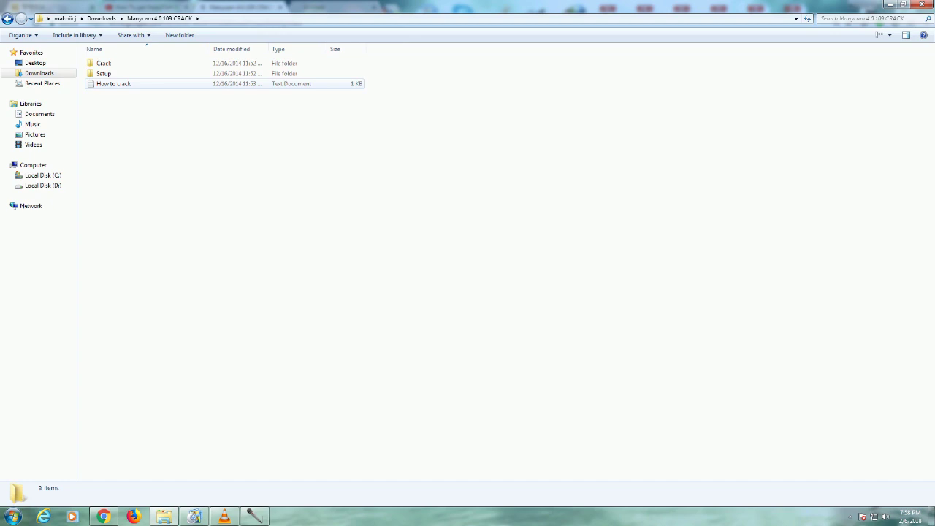
pyautogui.doubleClick(113, 83)
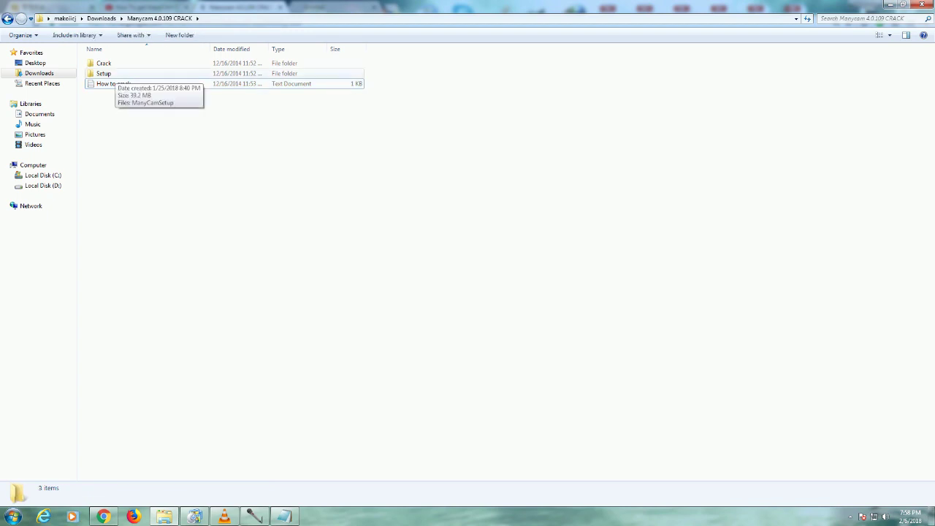
pyautogui.doubleClick(103, 73)
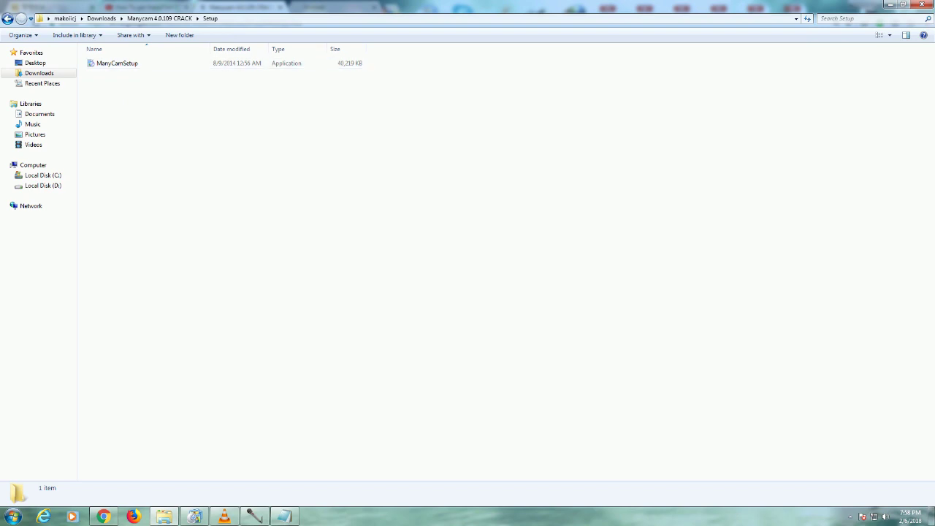
# - Bring the ManyCam window to the front and exit the program
pyautogui.click(194, 517)
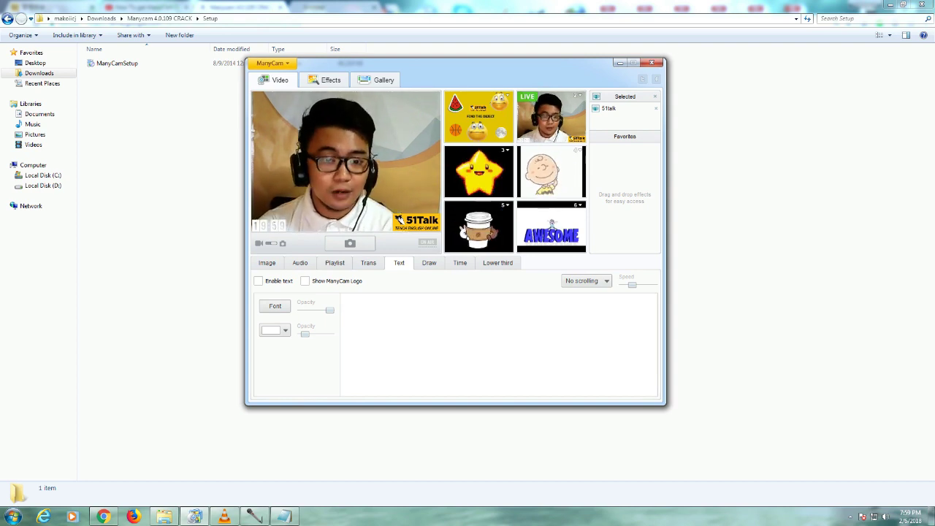
pyautogui.click(272, 63)
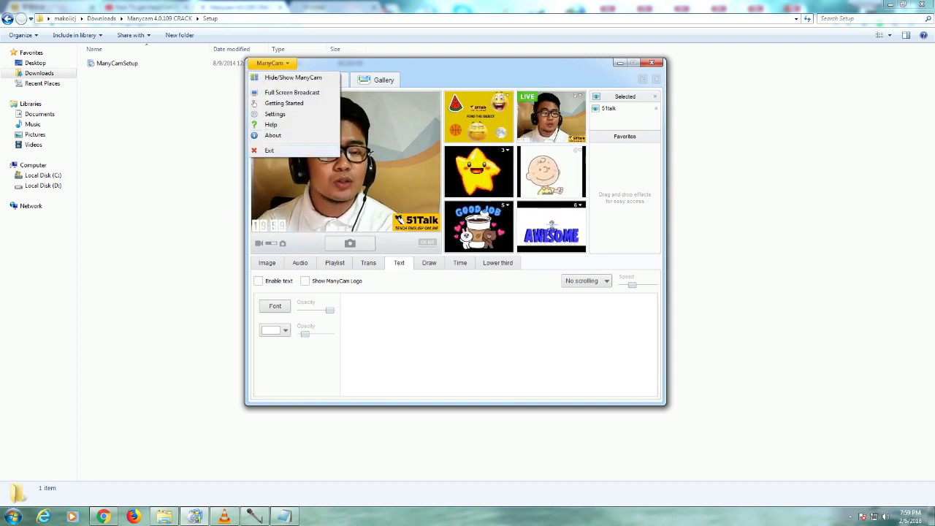
pyautogui.click(269, 150)
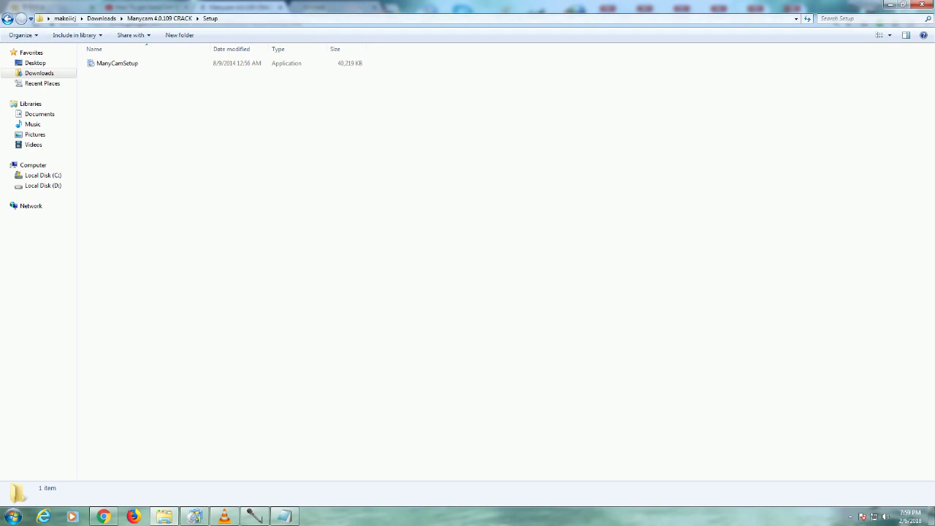
# - Copy the ManyCam application file from the Crack folder inside Manycam 4.0.109 CRACK
pyautogui.click(8, 18)
pyautogui.press('Up')
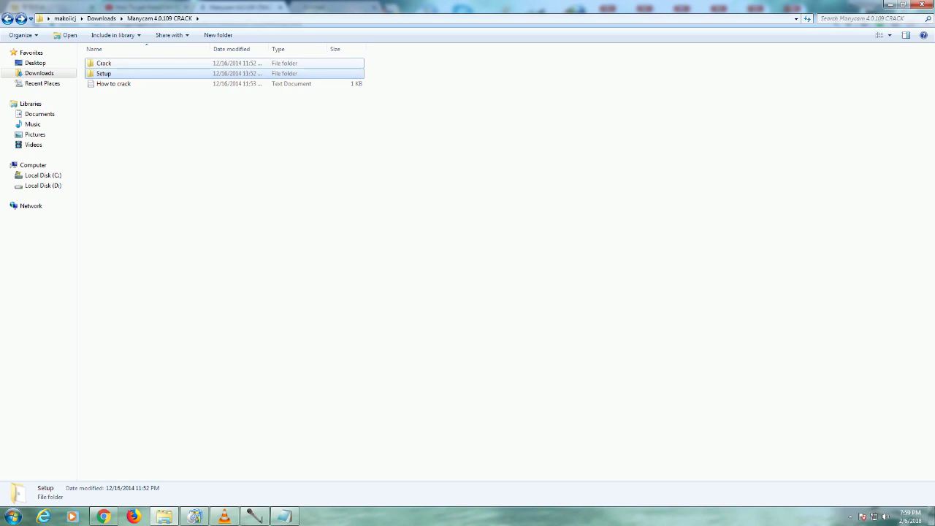
pyautogui.press('Return')
pyautogui.press('BackSpace')
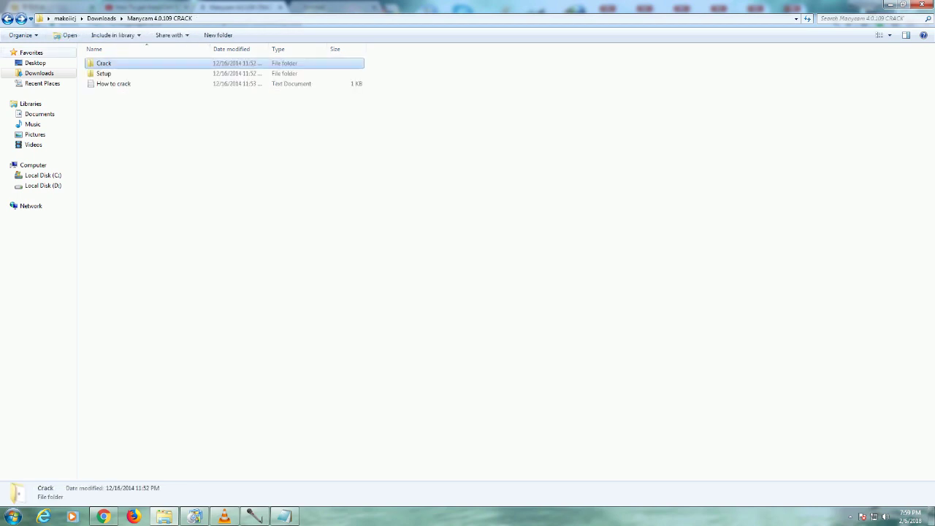
pyautogui.press('Return')
pyautogui.rightClick(115, 64)
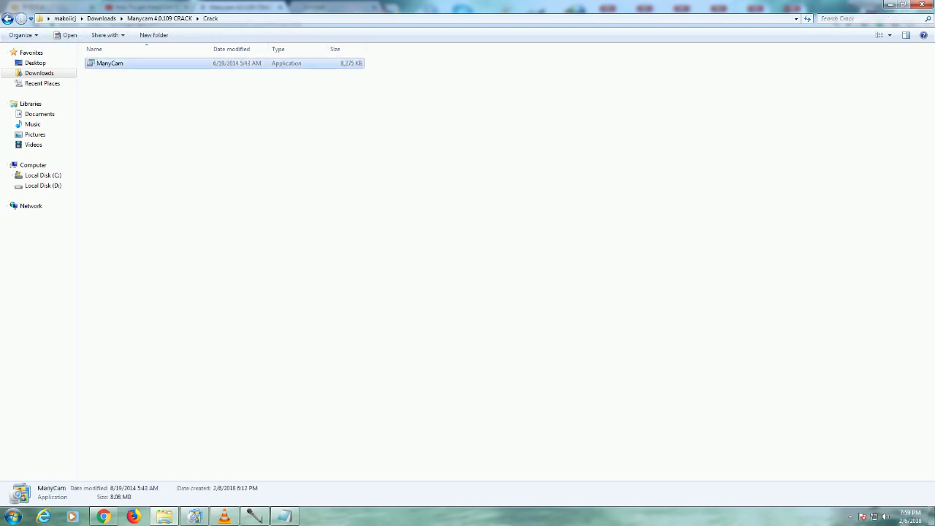
pyautogui.click(138, 257)
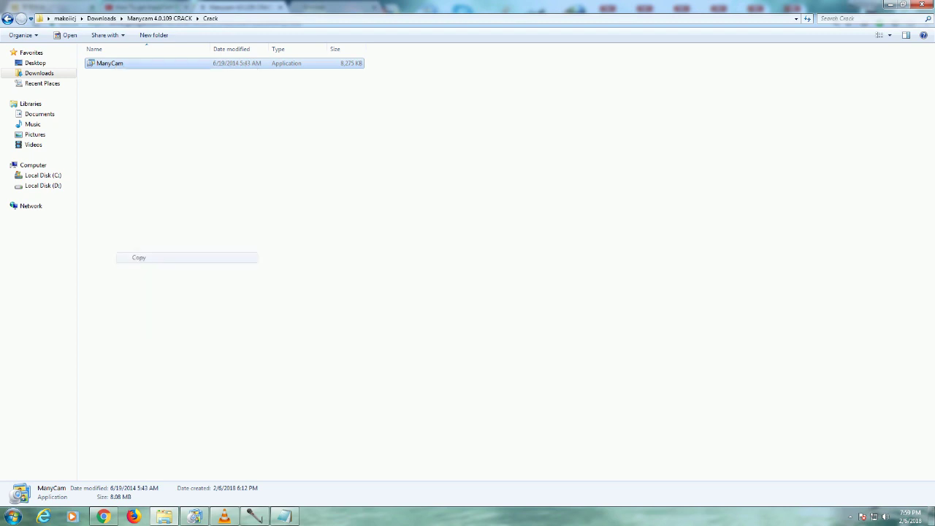
# - Copy the ManyCam application file and open the ManyCam folder in Program Files (x86) on Local Disk (C:)
pyautogui.click(139, 257)
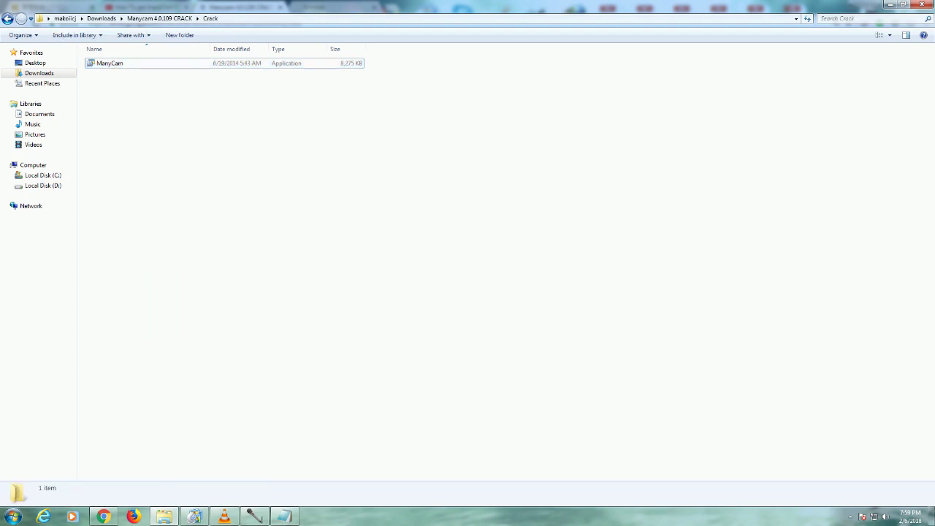
pyautogui.click(195, 516)
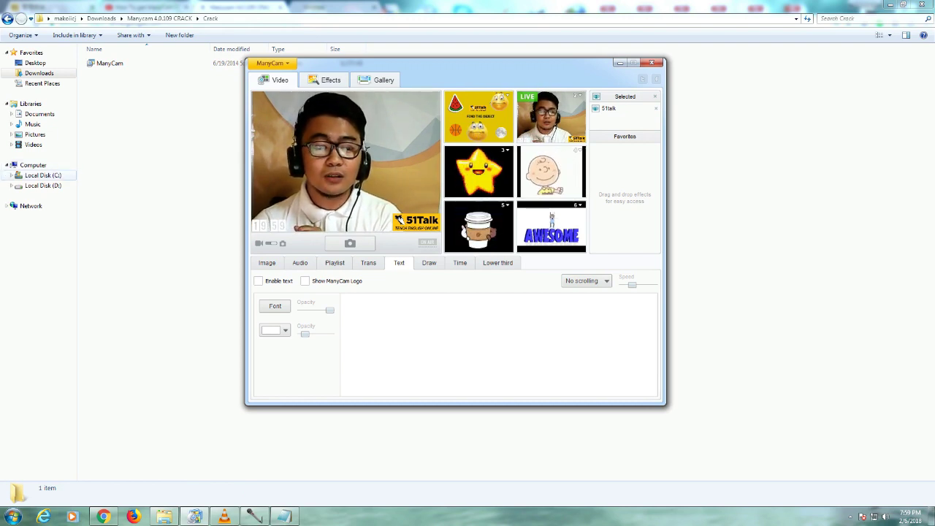
pyautogui.doubleClick(43, 176)
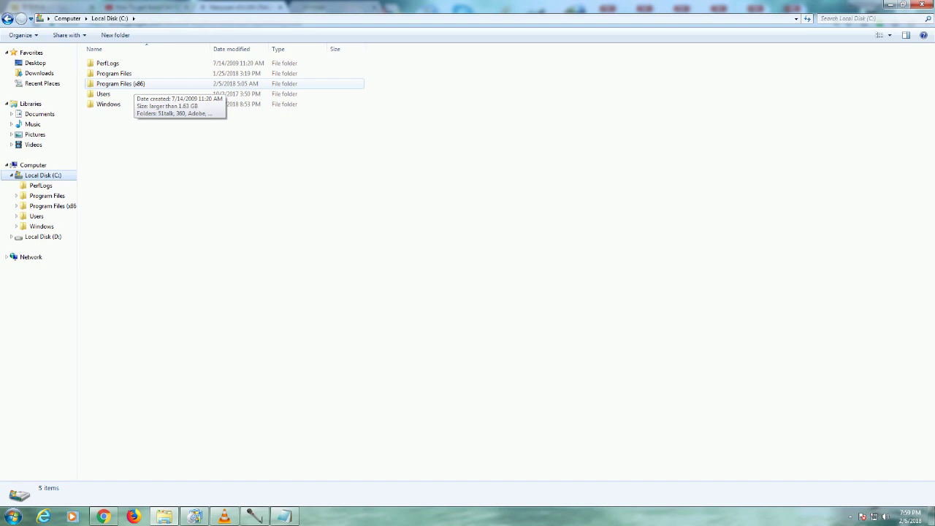
pyautogui.doubleClick(120, 84)
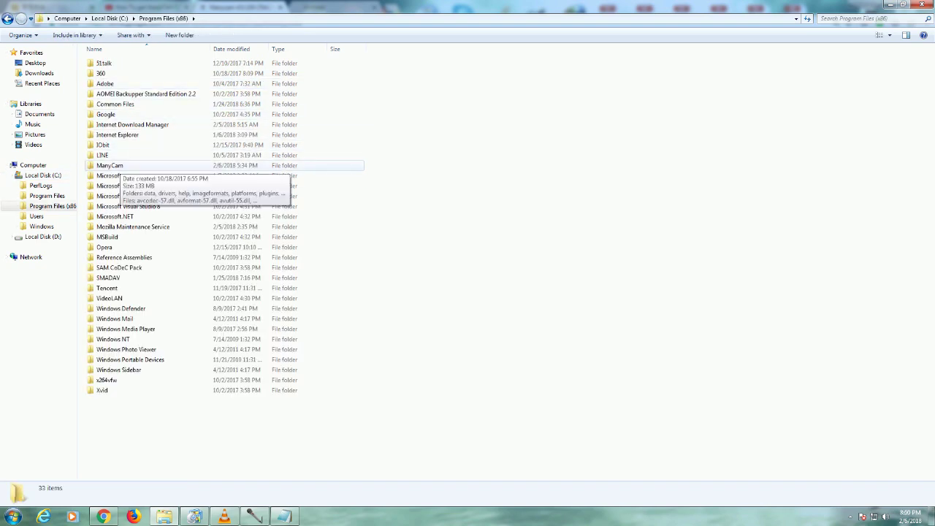
pyautogui.doubleClick(110, 165)
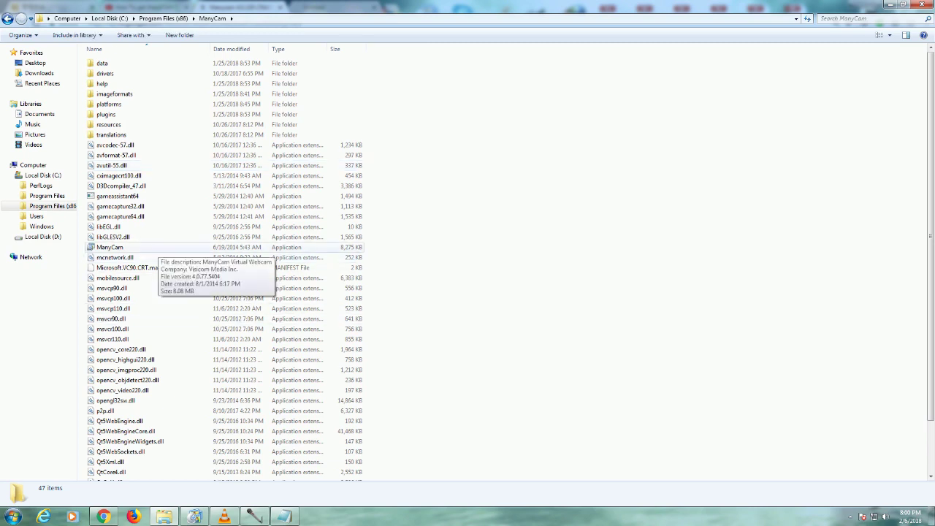
# - Paste the copied ManyCam application file into the ManyCam folder in Program Files (x86)
pyautogui.click(158, 247)
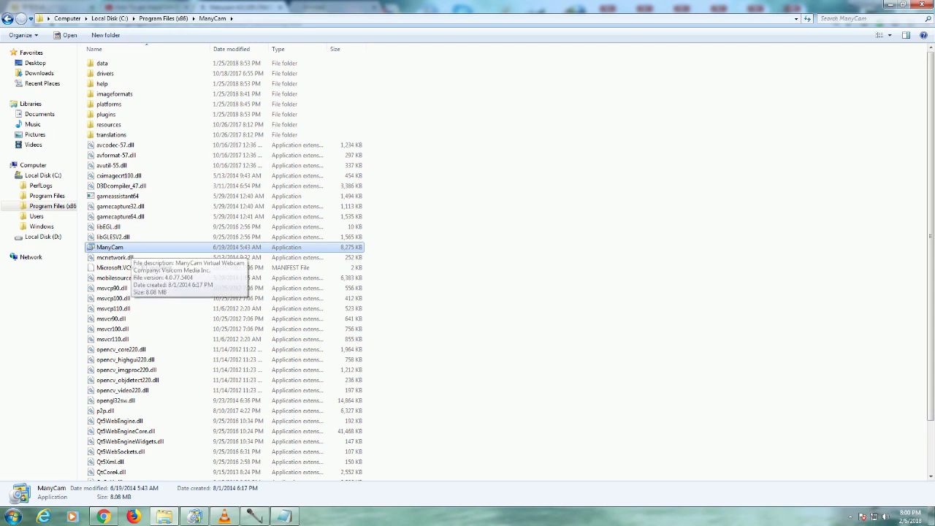
pyautogui.press('Escape')
pyautogui.rightClick(479, 225)
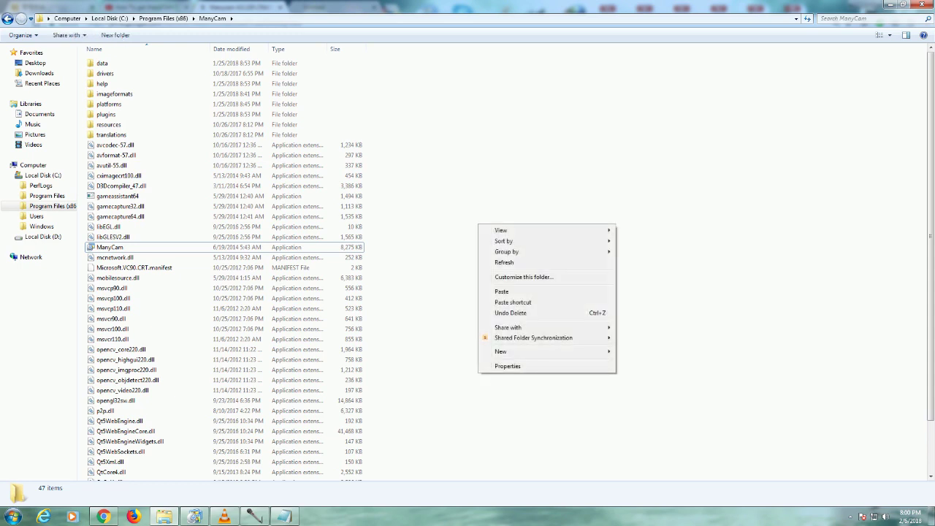
pyautogui.click(502, 292)
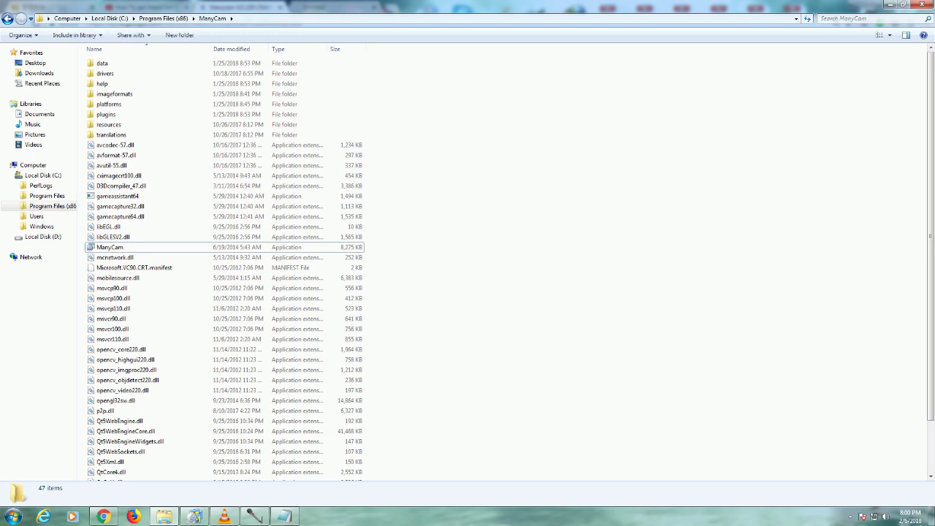
# - Bring up ManyCam, try to exit it, and refresh its folder in Program Files (x86)
pyautogui.click(195, 516)
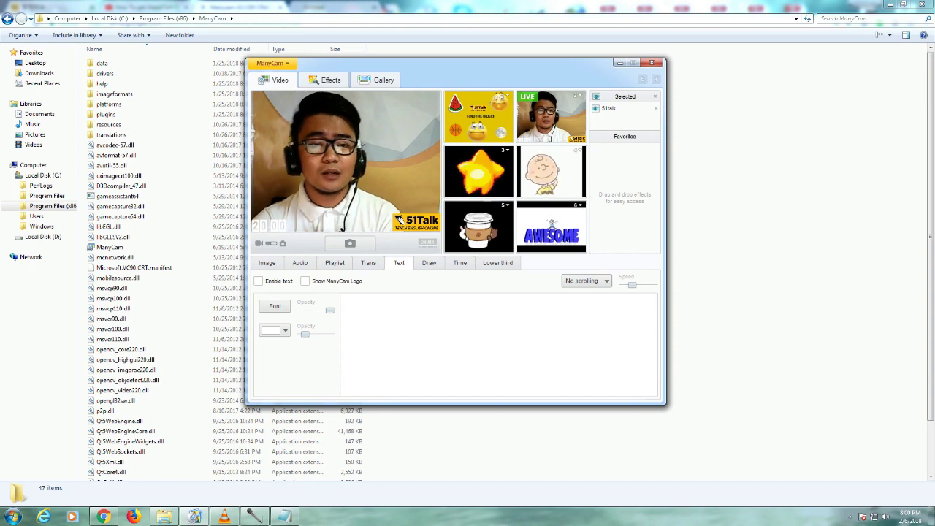
pyautogui.click(271, 62)
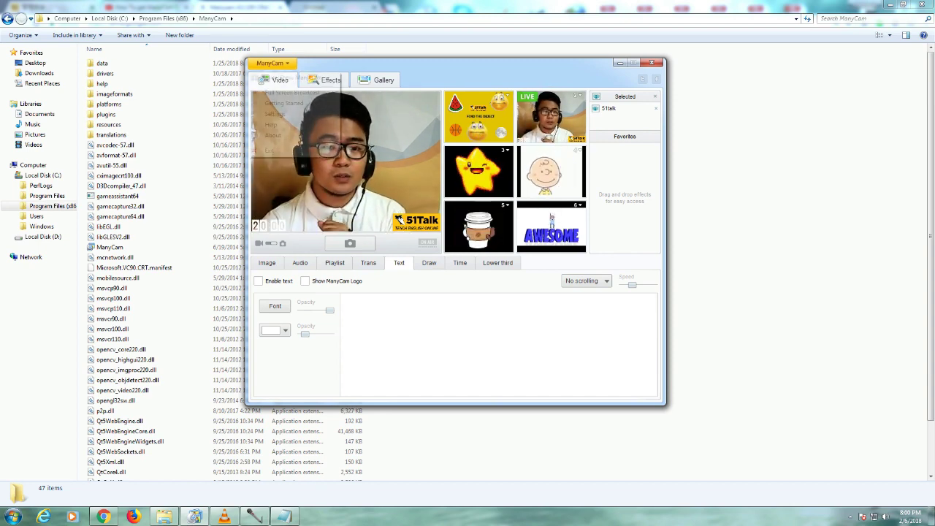
pyautogui.click(269, 149)
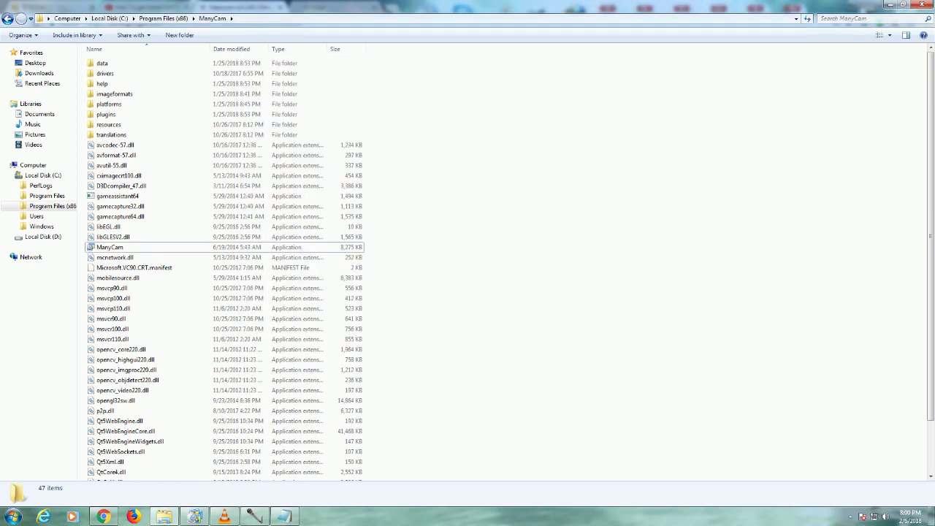
pyautogui.rightClick(492, 98)
pyautogui.click(518, 135)
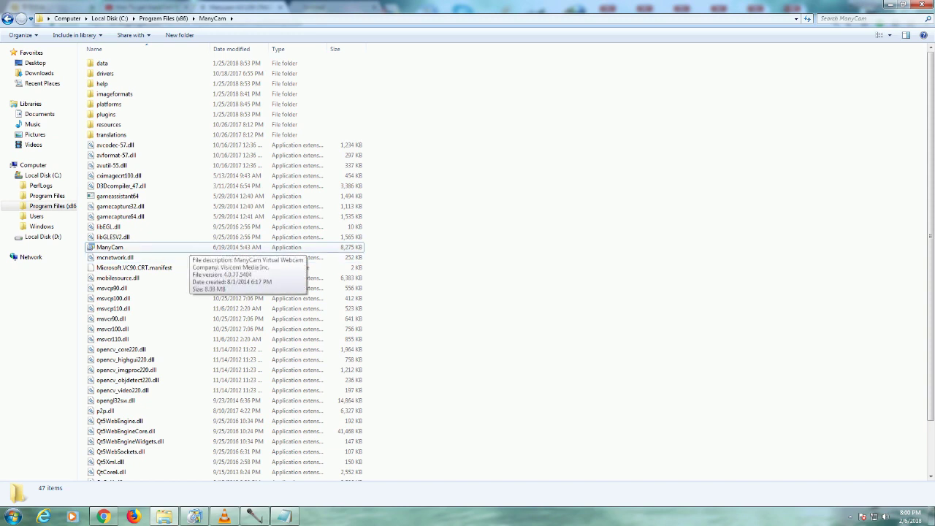
# - In ManyCam, make the cartoon boy source live with a transition and return the live video to the webcam source
pyautogui.click(194, 516)
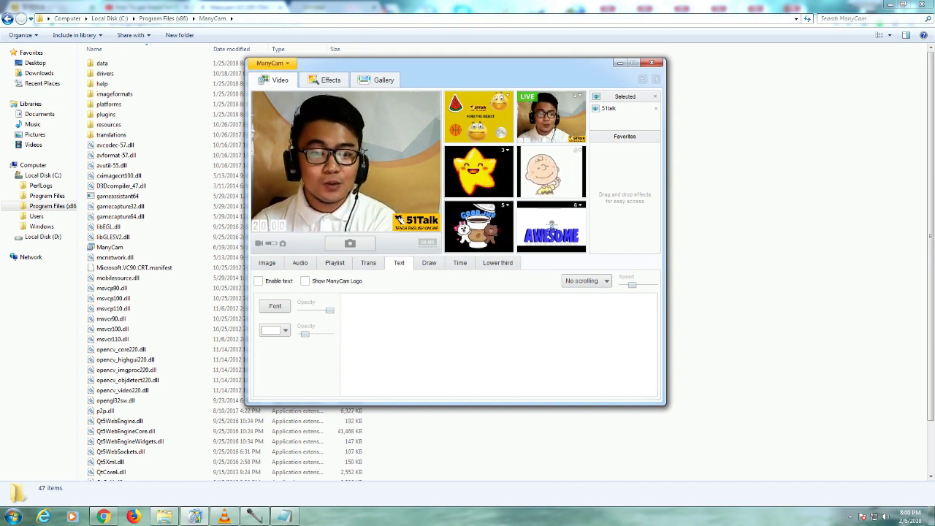
pyautogui.moveTo(398, 219); pyautogui.dragTo(303, 189)
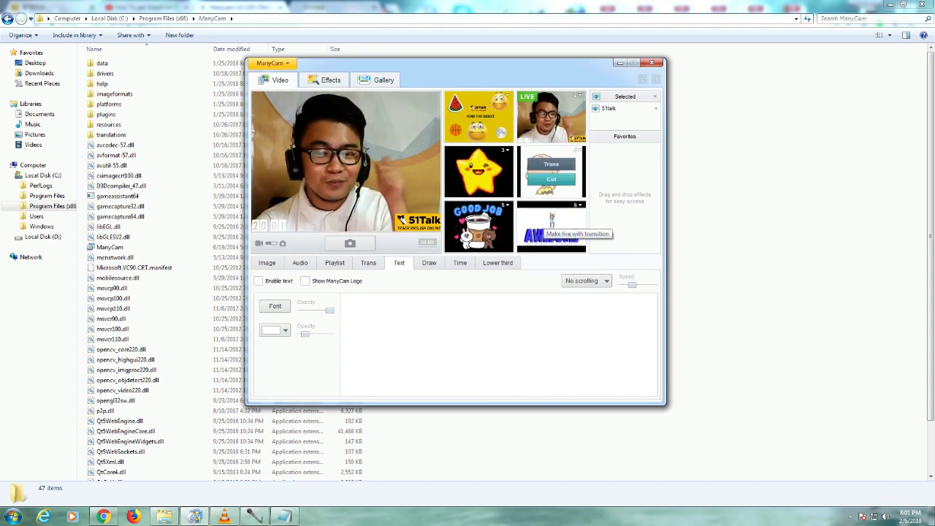
pyautogui.click(550, 164)
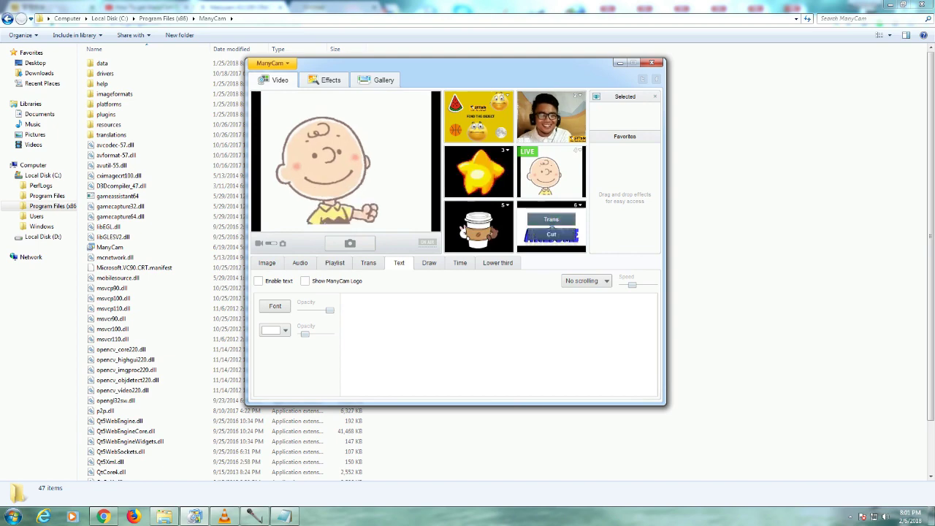
pyautogui.click(551, 109)
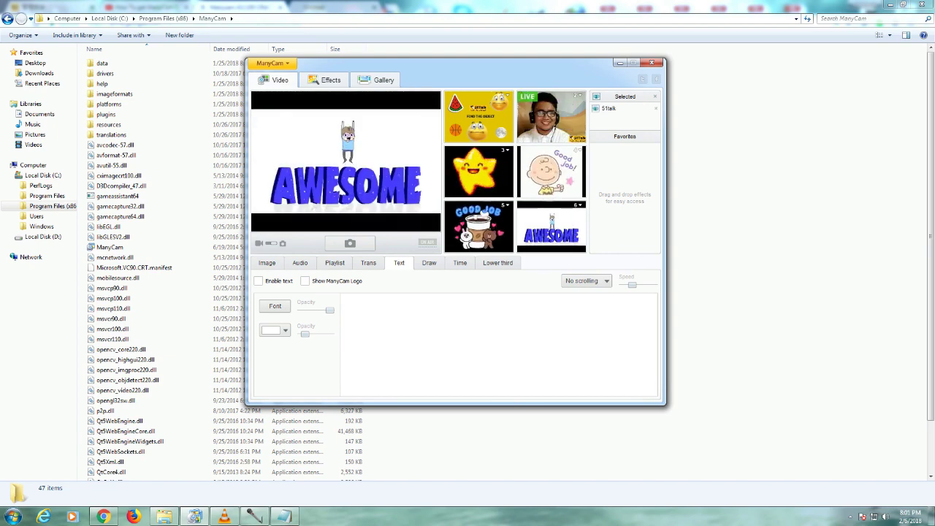
# - With ManyCam over the Google Drive page, look through its effect categories and gallery albums and return to the video sources
pyautogui.hotkey('alt', 'Tab')
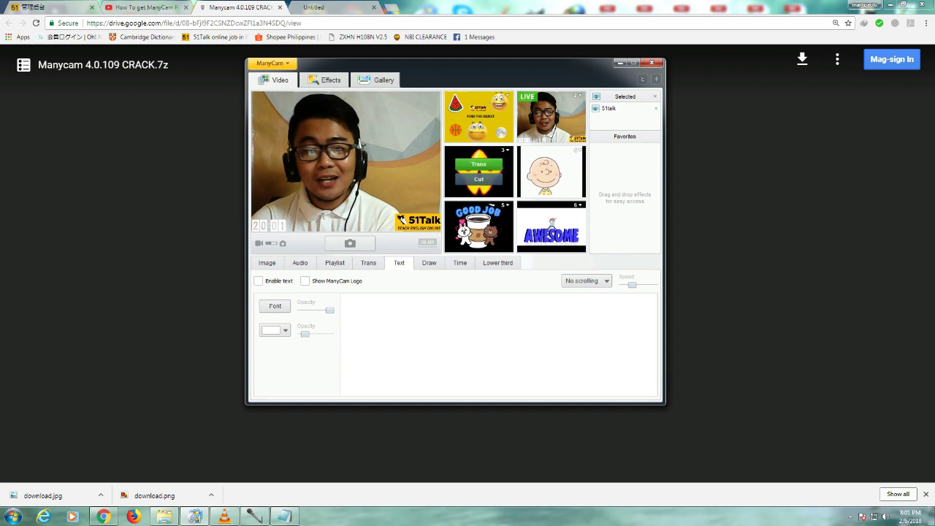
pyautogui.click(324, 80)
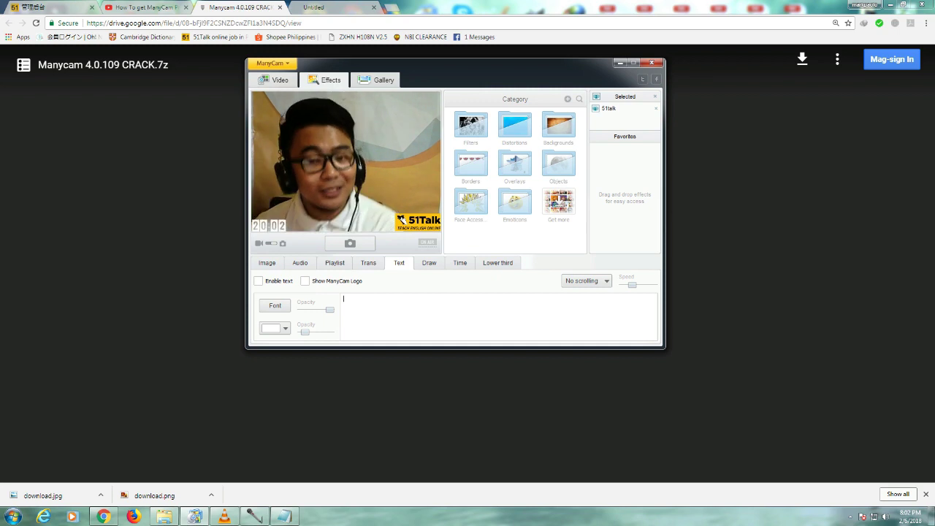
pyautogui.click(375, 79)
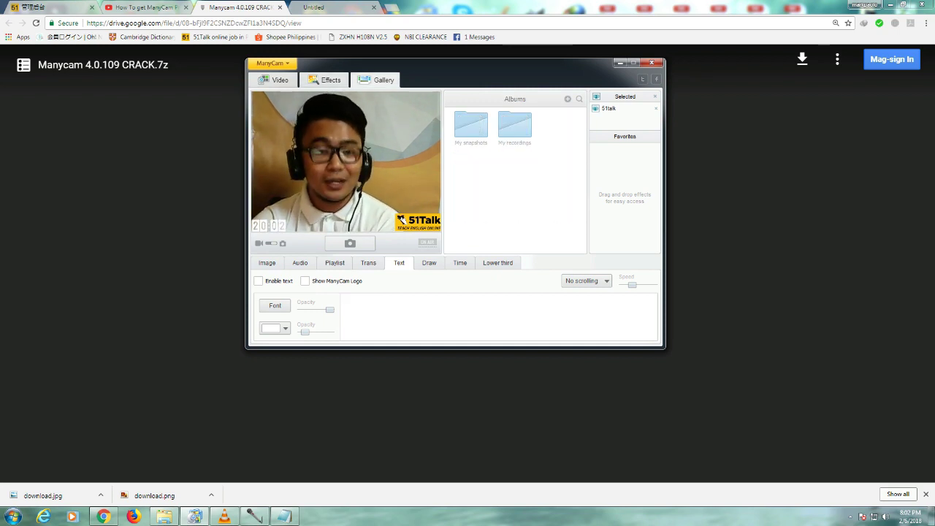
pyautogui.click(323, 80)
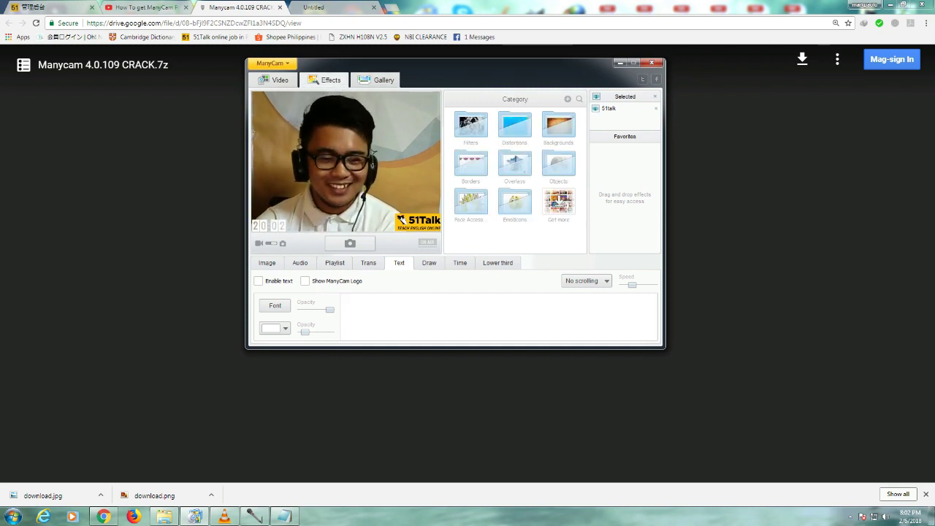
pyautogui.click(273, 80)
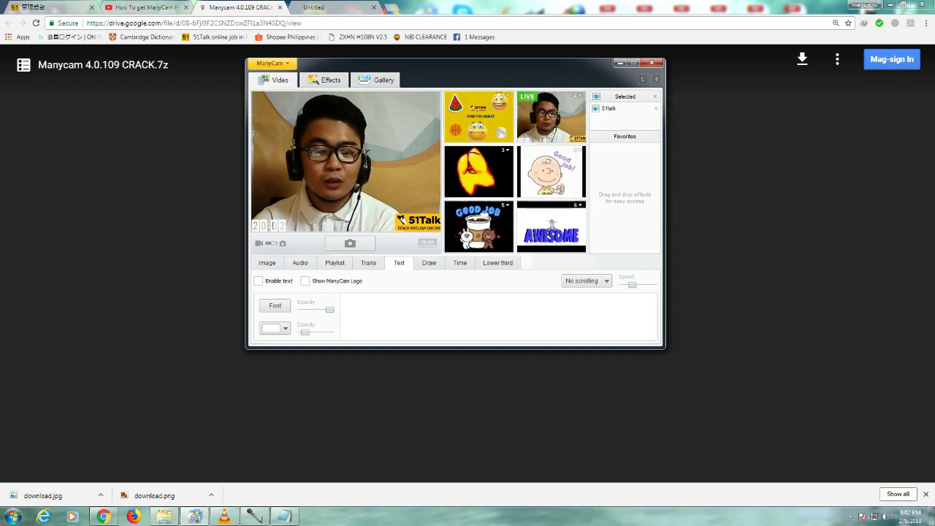